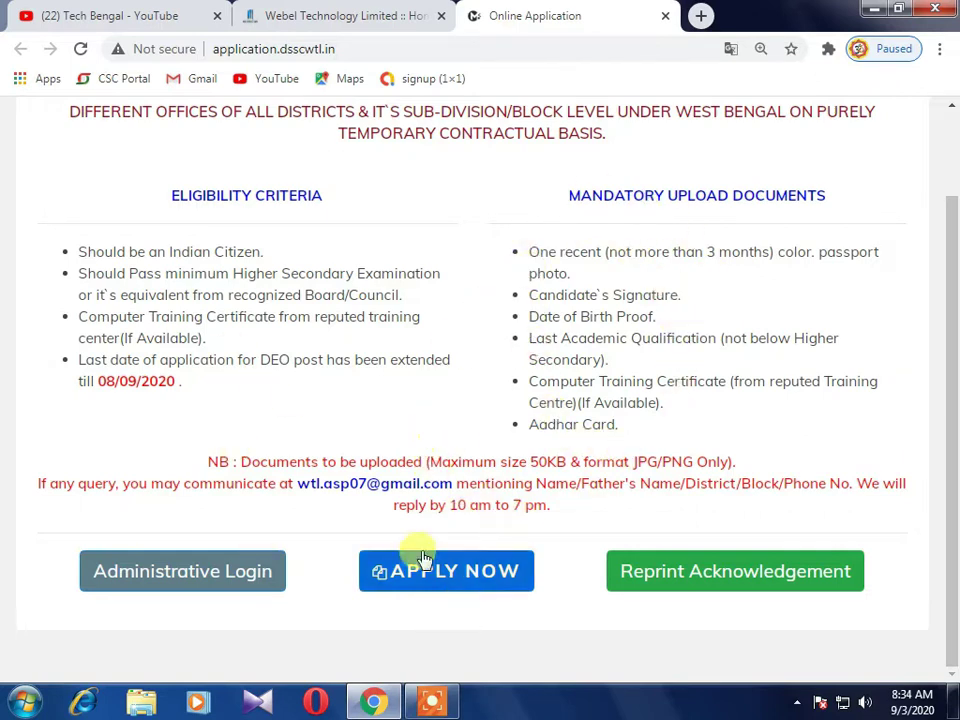
Open the Data Entry Operator application form and set the post's district to ALIPURDUAR.
{"action": "key", "text": "ctrl+minus"}
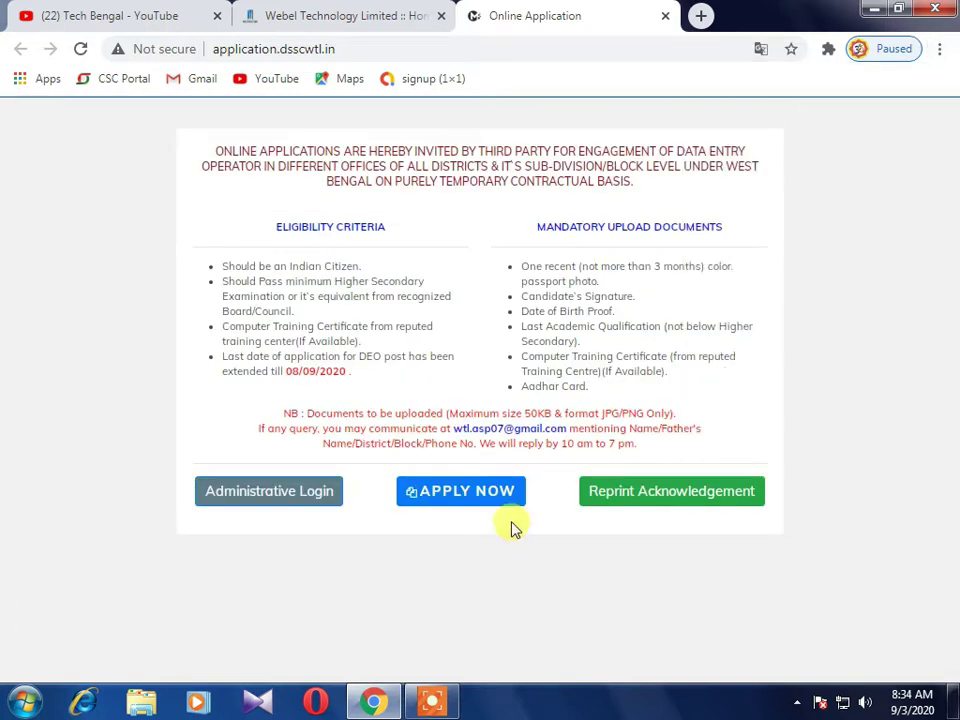
{"action": "left_click", "coordinate": [460, 491]}
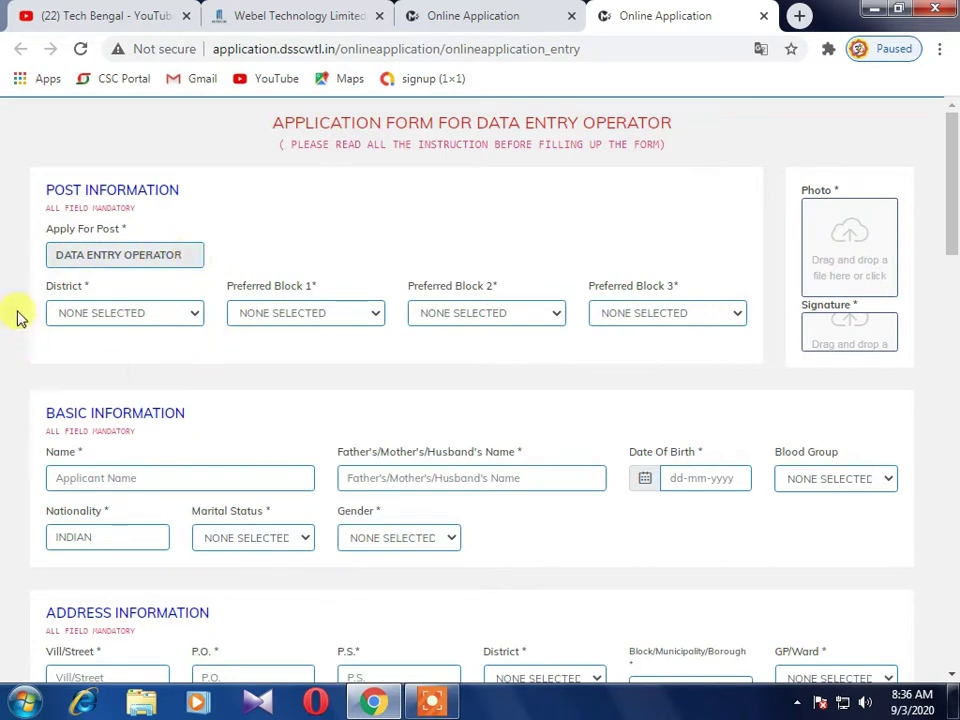
{"action": "left_click", "coordinate": [202, 318]}
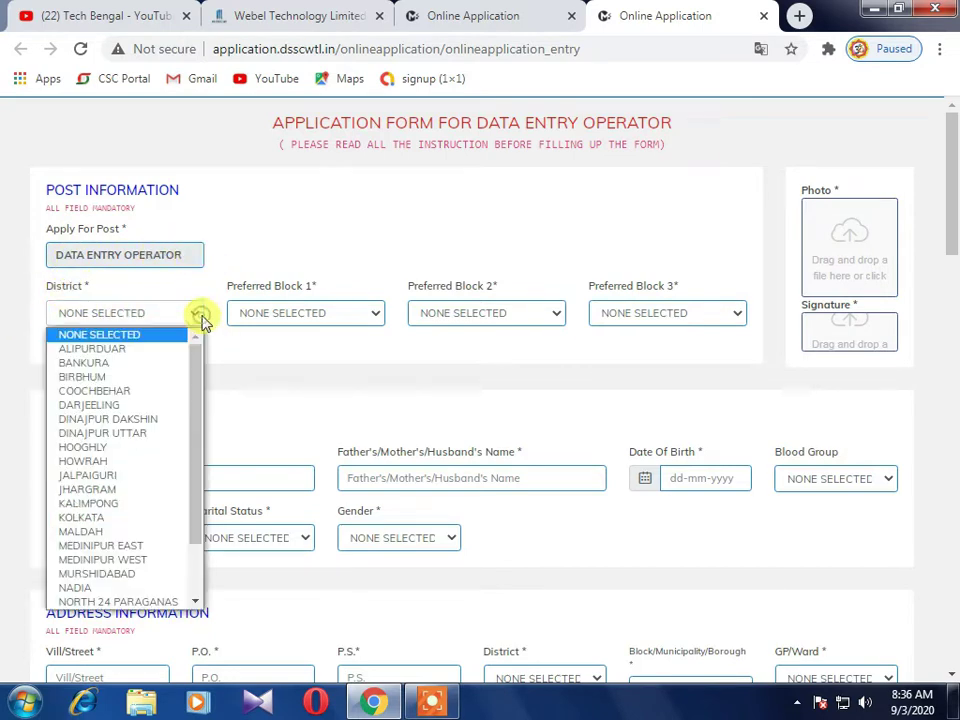
{"action": "left_click", "coordinate": [122, 350]}
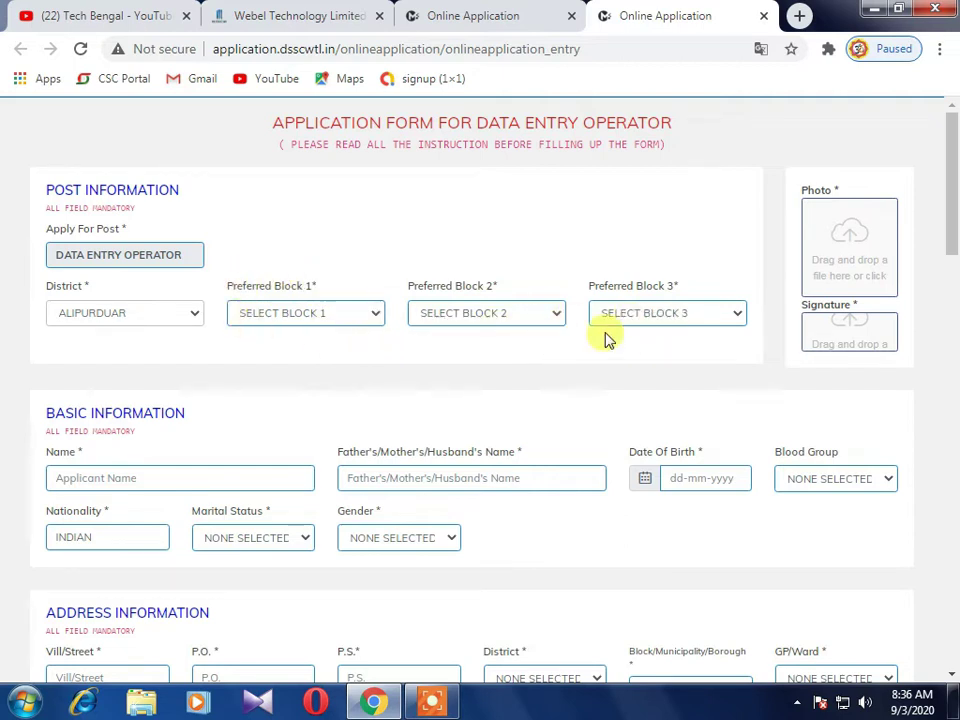
Set Preferred Block 1 to ALIPURDUAR - I, Preferred Block 2 to FALAKATA and Preferred Block 3 to KALCHINI.
{"action": "left_click", "coordinate": [352, 314]}
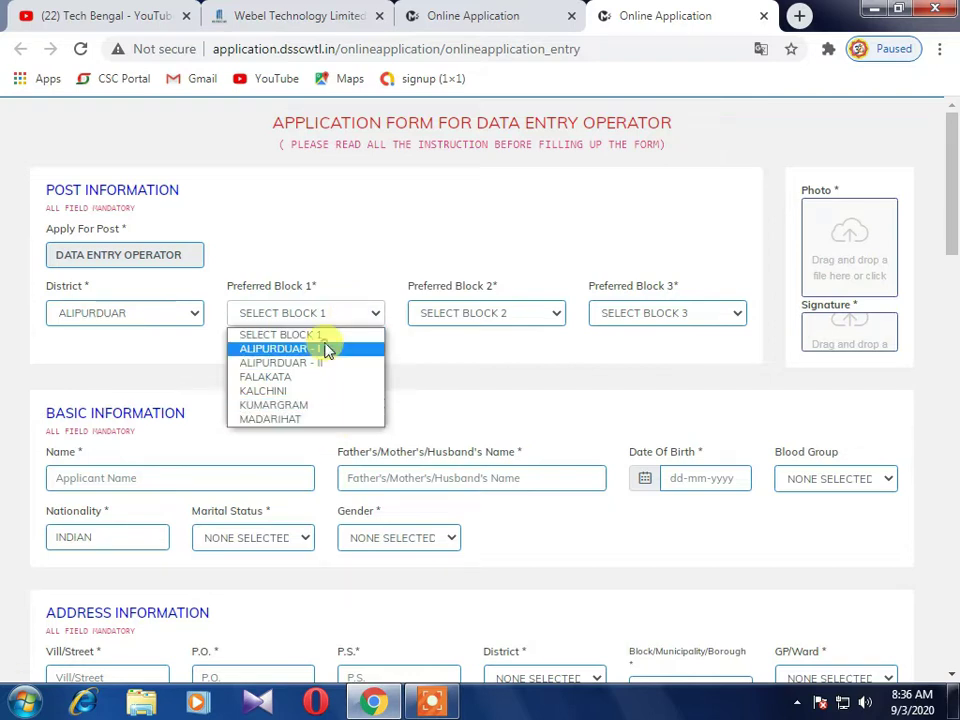
{"action": "left_click", "coordinate": [360, 348]}
{"action": "left_click", "coordinate": [462, 315]}
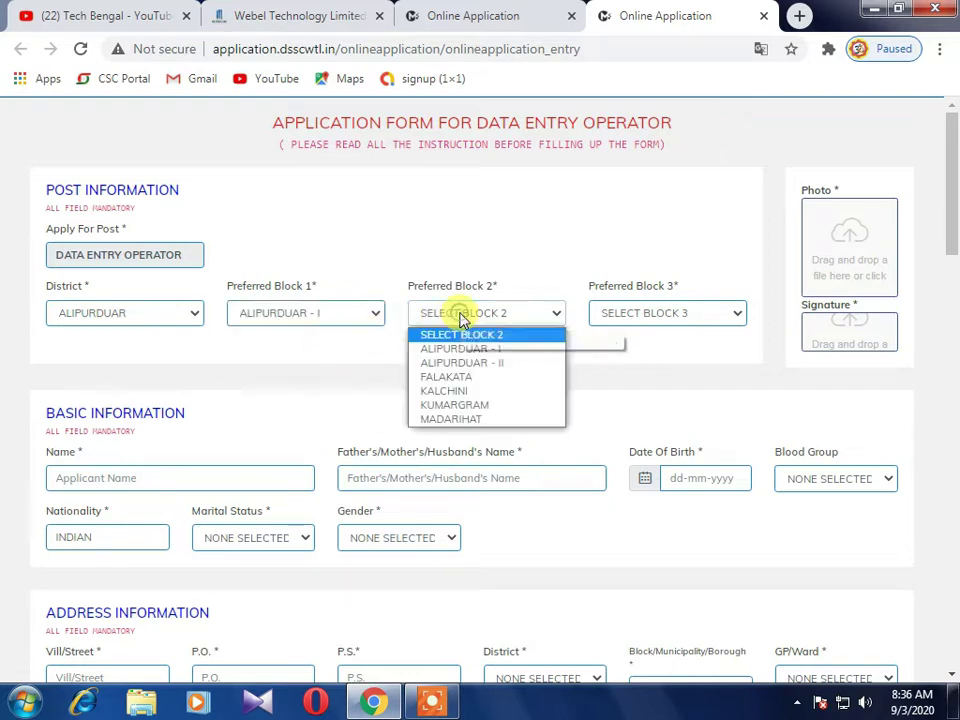
{"action": "left_click", "coordinate": [467, 379]}
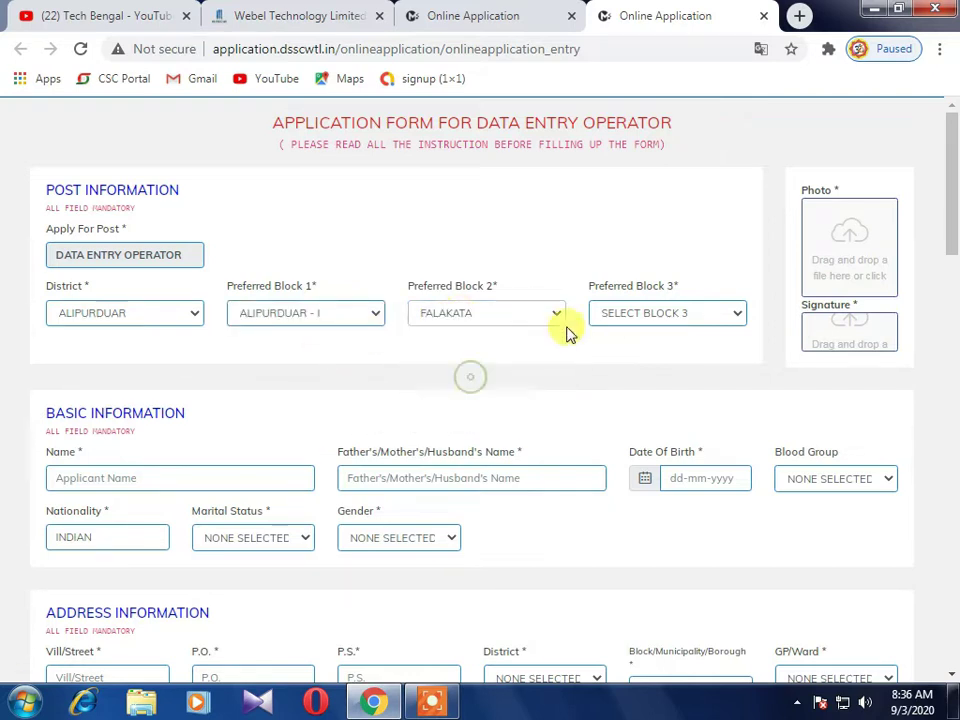
{"action": "left_click", "coordinate": [636, 318]}
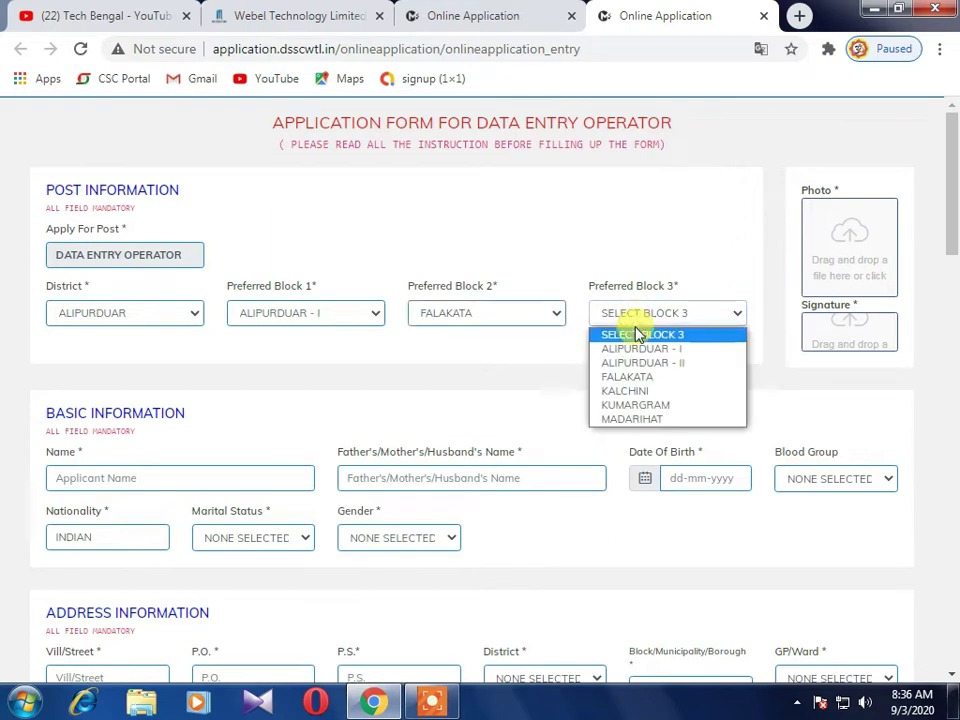
{"action": "left_click", "coordinate": [630, 390]}
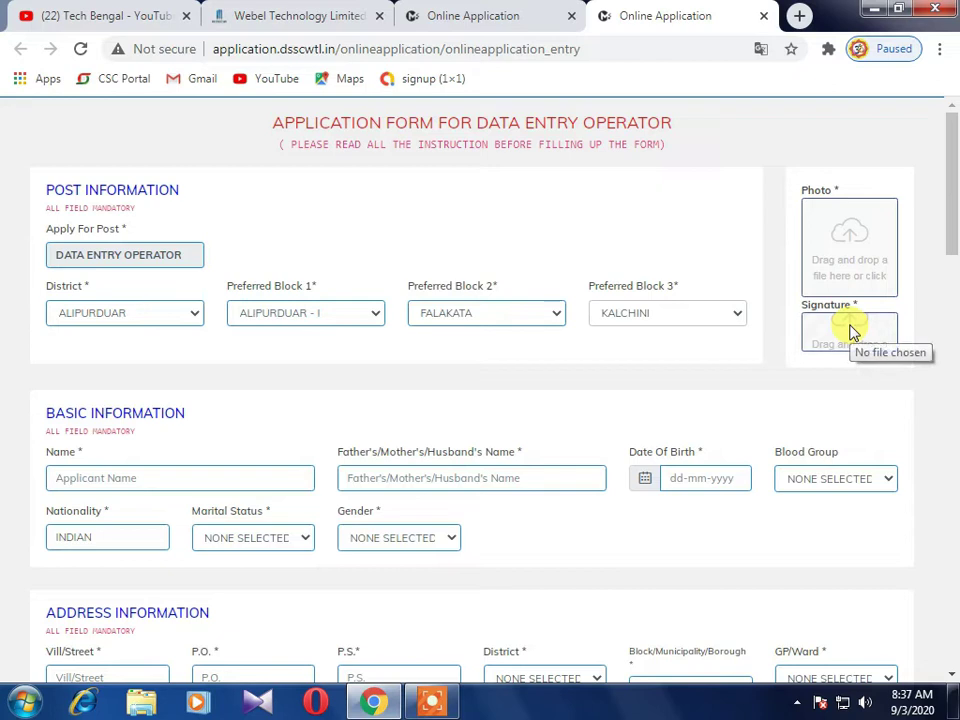
Look through the available gender options in the Basic Information section.
{"action": "scroll", "coordinate": [852, 332], "scroll_direction": "down", "scroll_amount": 2}
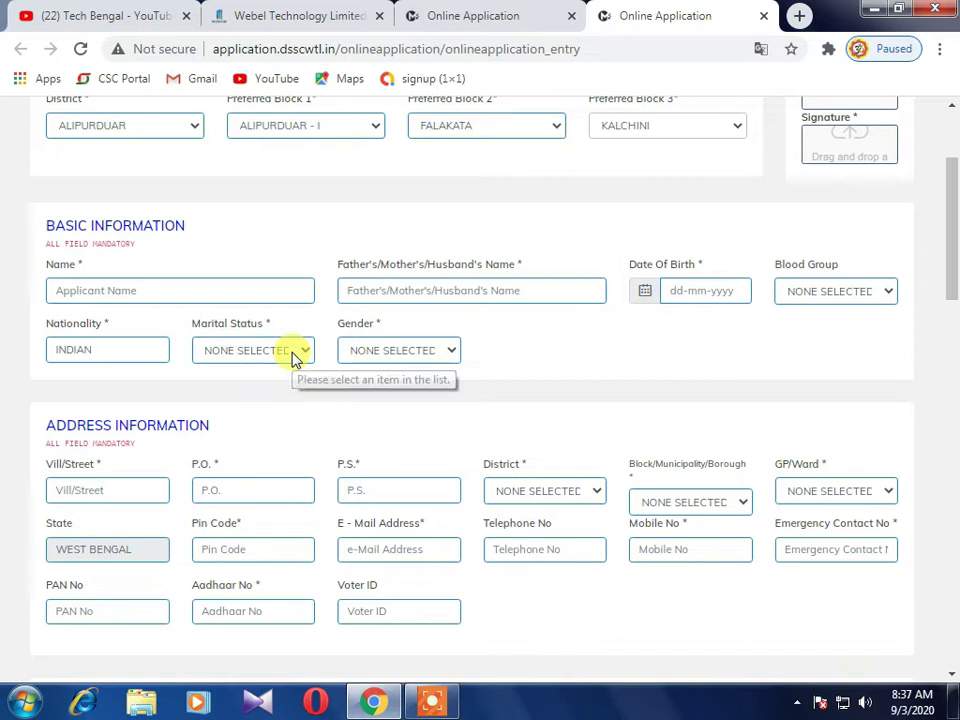
{"action": "left_click", "coordinate": [420, 356]}
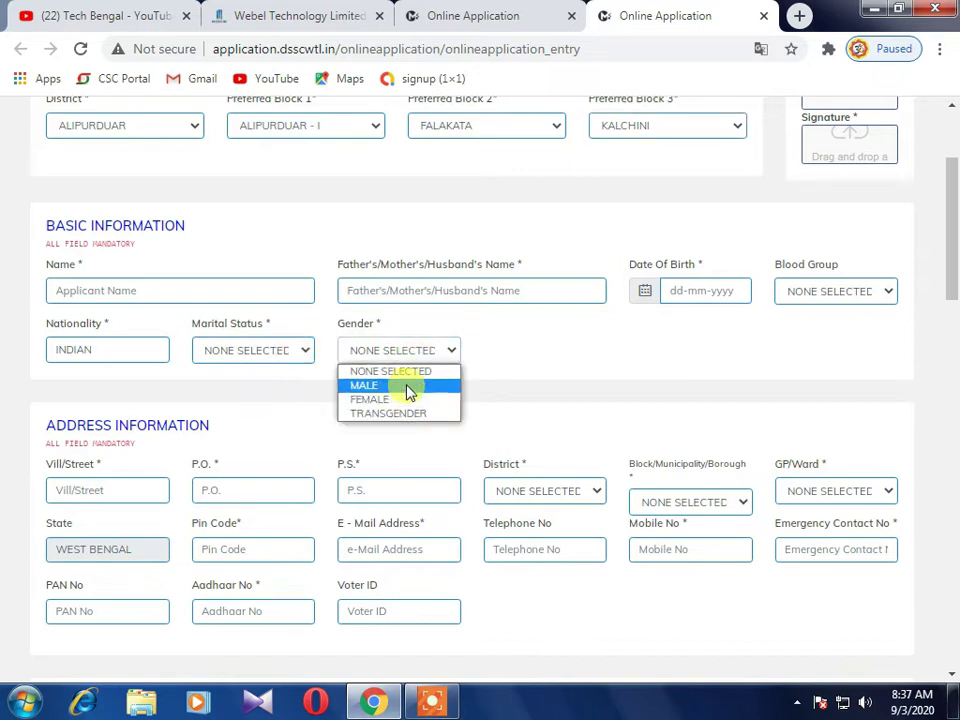
{"action": "scroll", "coordinate": [54, 251], "scroll_direction": "down", "scroll_amount": 2}
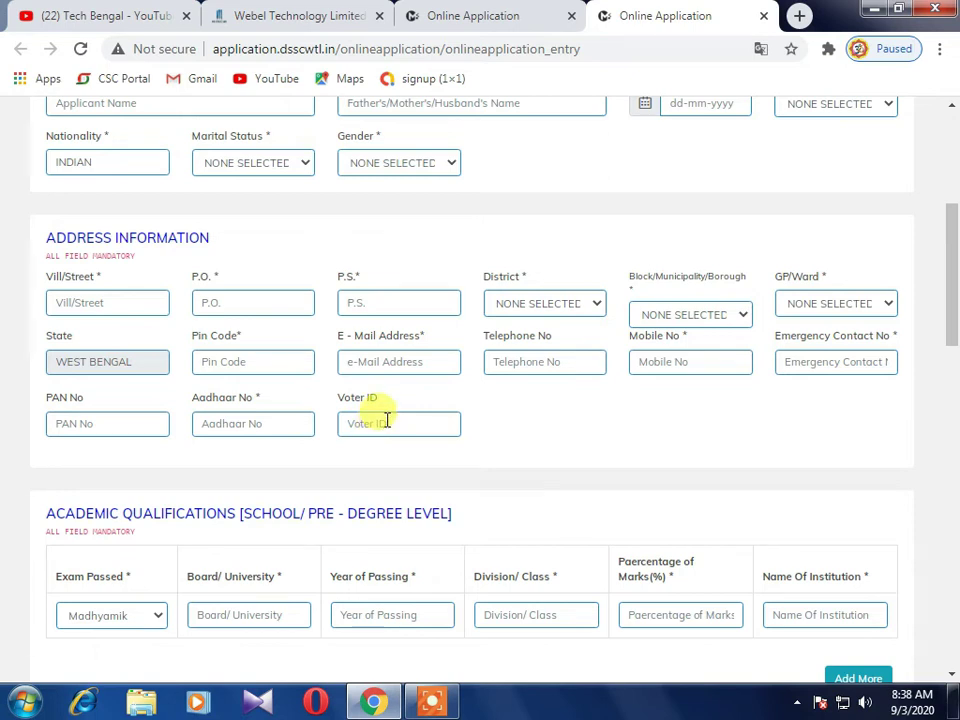
Add two more rows to the academic qualifications table and view the exam options offered in the new rows.
{"action": "scroll", "coordinate": [386, 420], "scroll_direction": "down", "scroll_amount": 4}
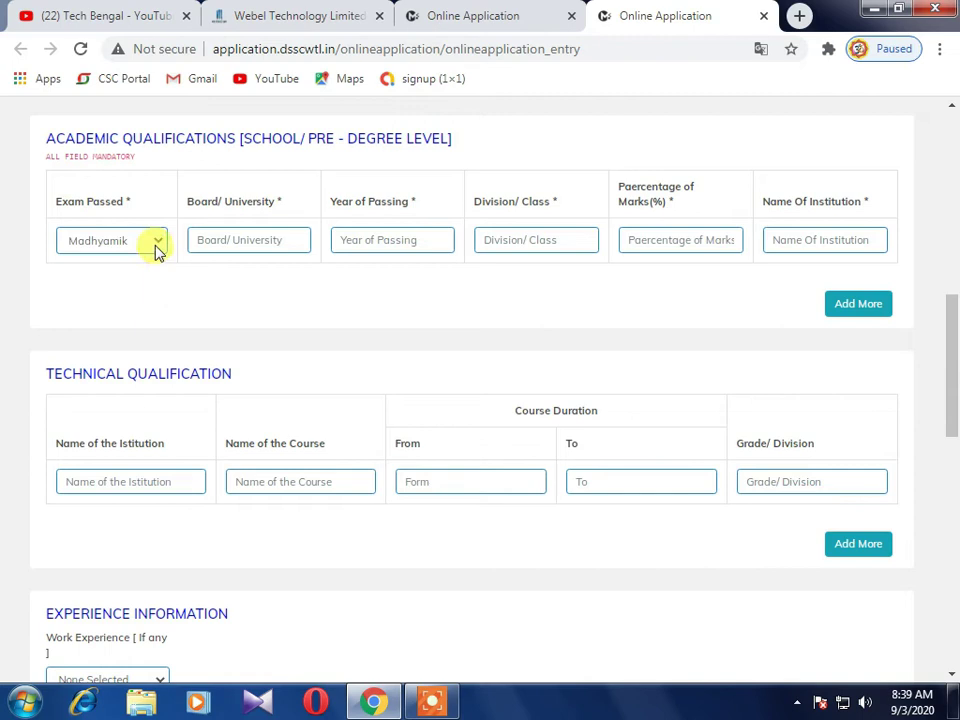
{"action": "left_click", "coordinate": [258, 248]}
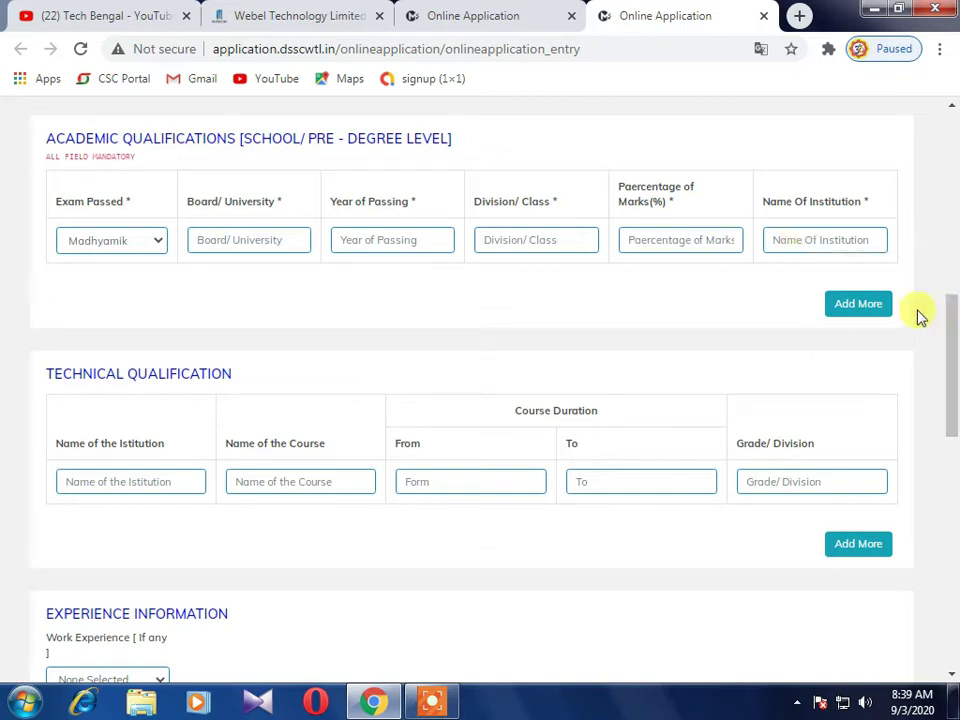
{"action": "left_click", "coordinate": [858, 306]}
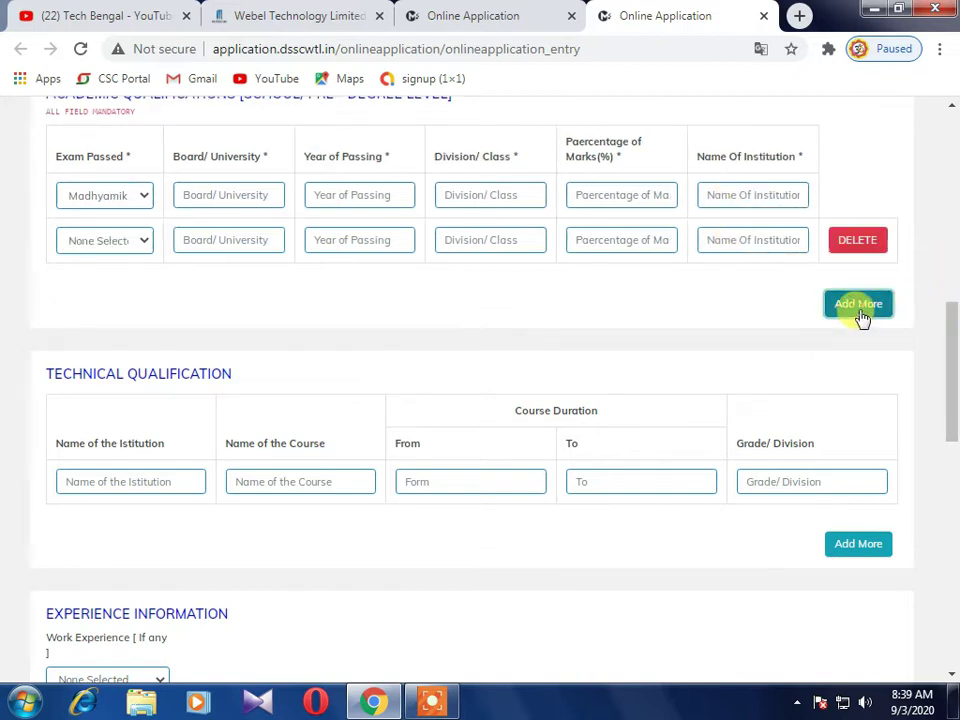
{"action": "left_click", "coordinate": [136, 247]}
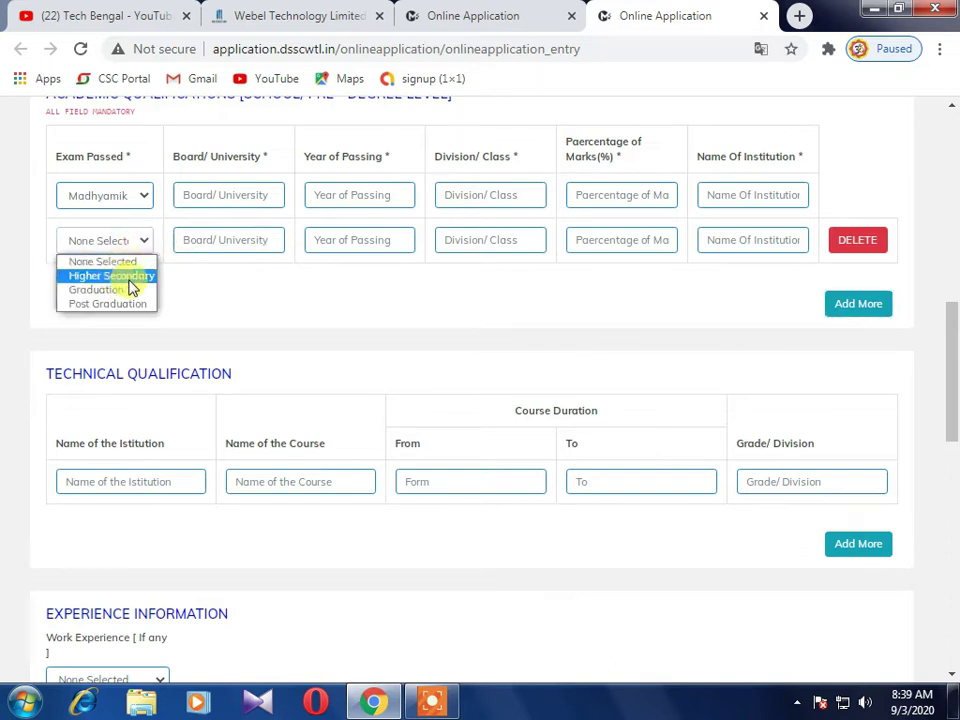
{"action": "left_click", "coordinate": [231, 283]}
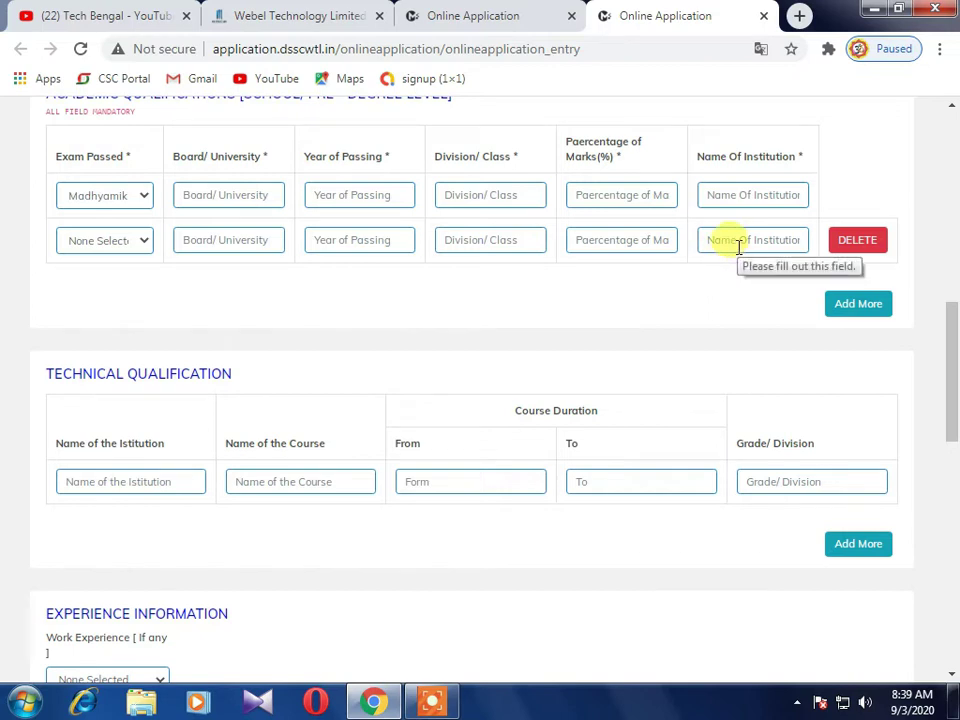
{"action": "left_click", "coordinate": [866, 312]}
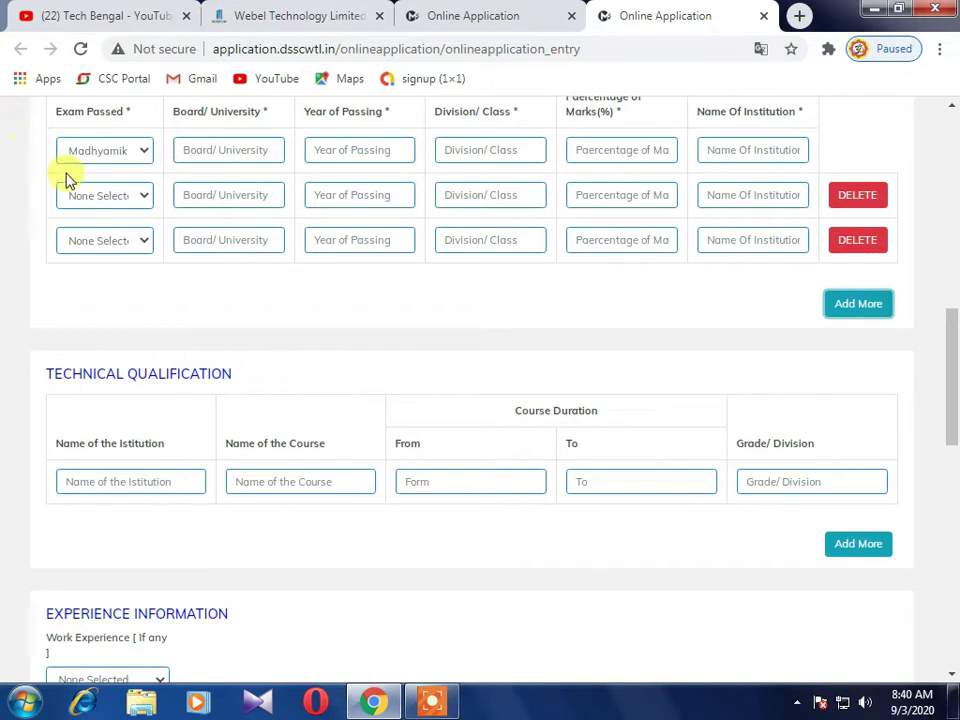
{"action": "left_click", "coordinate": [146, 245]}
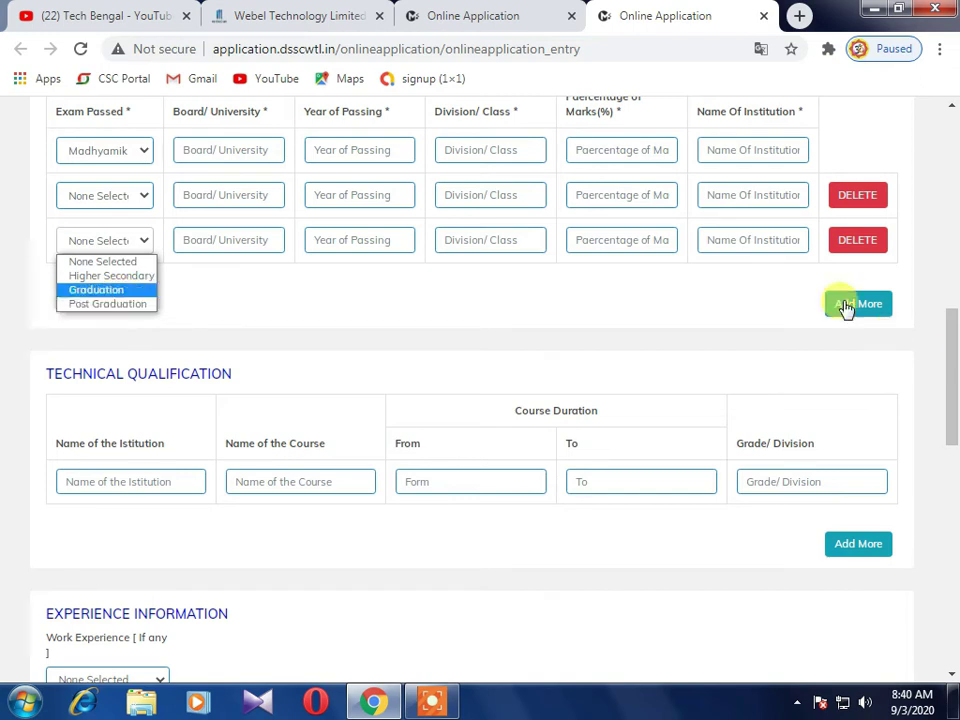
{"action": "scroll", "coordinate": [500, 275], "scroll_direction": "up", "scroll_amount": 1}
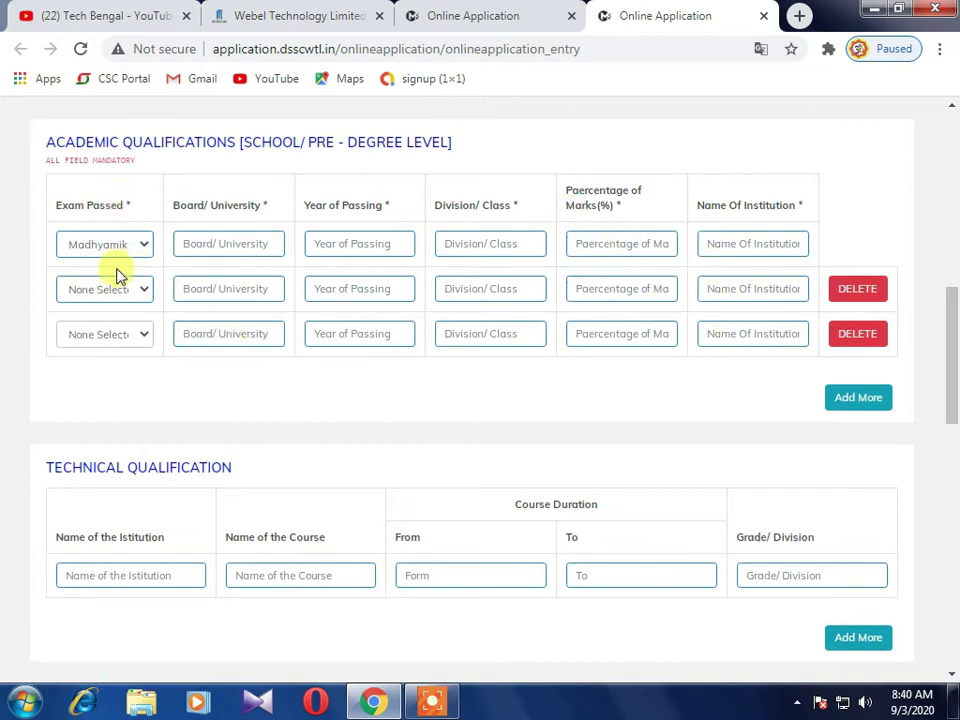
Examine the technical qualification fields and the work experience options.
{"action": "scroll", "coordinate": [112, 300], "scroll_direction": "down", "scroll_amount": 3}
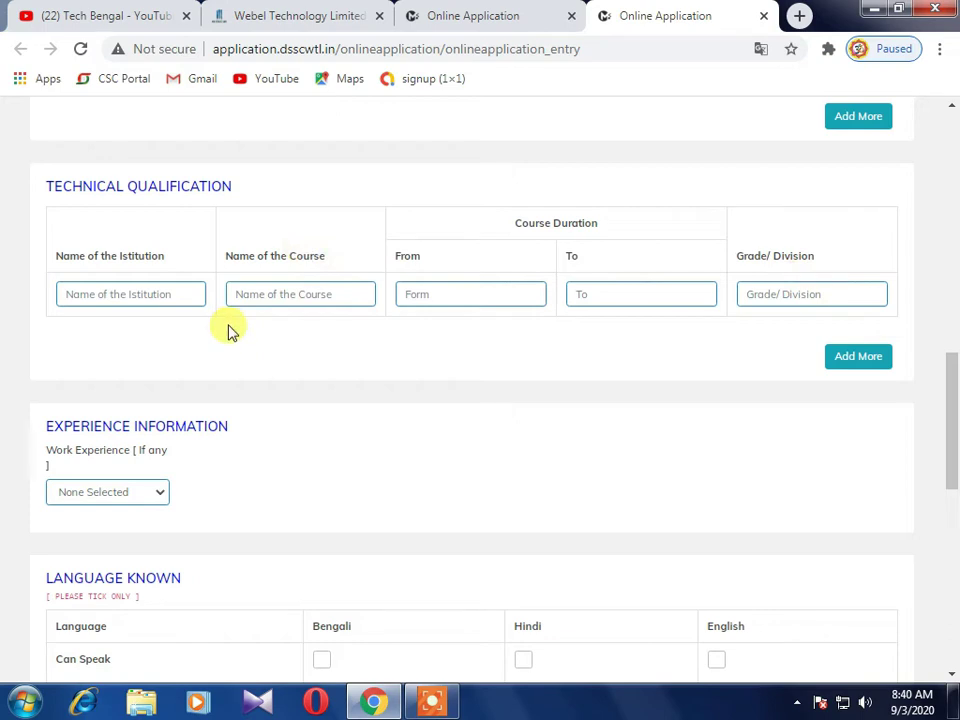
{"action": "scroll", "coordinate": [80, 300], "scroll_direction": "down", "scroll_amount": 2}
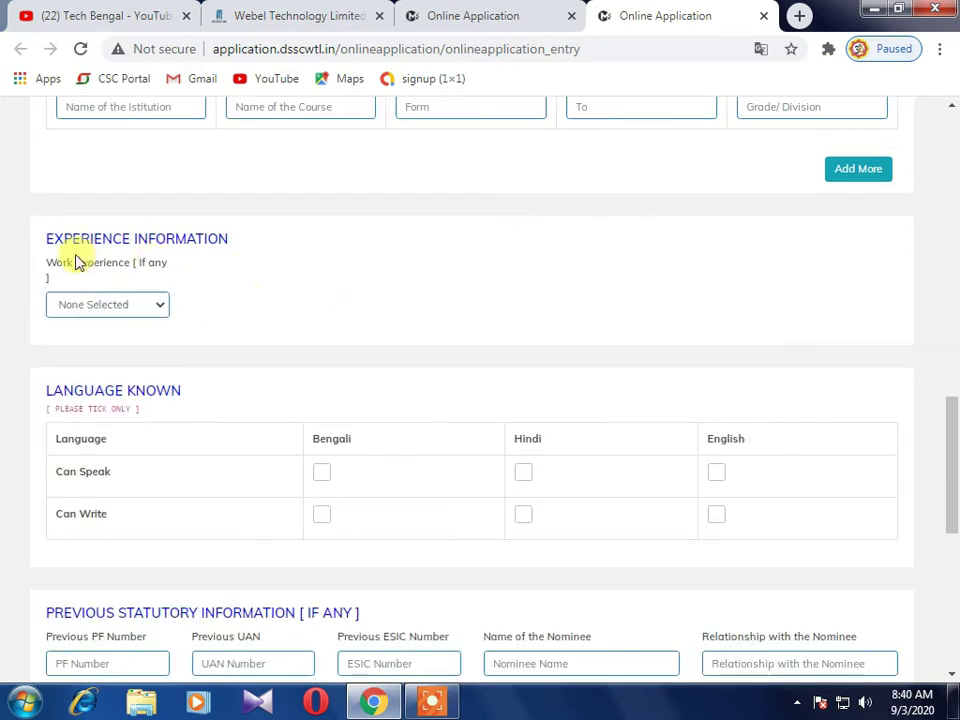
{"action": "left_click", "coordinate": [156, 305]}
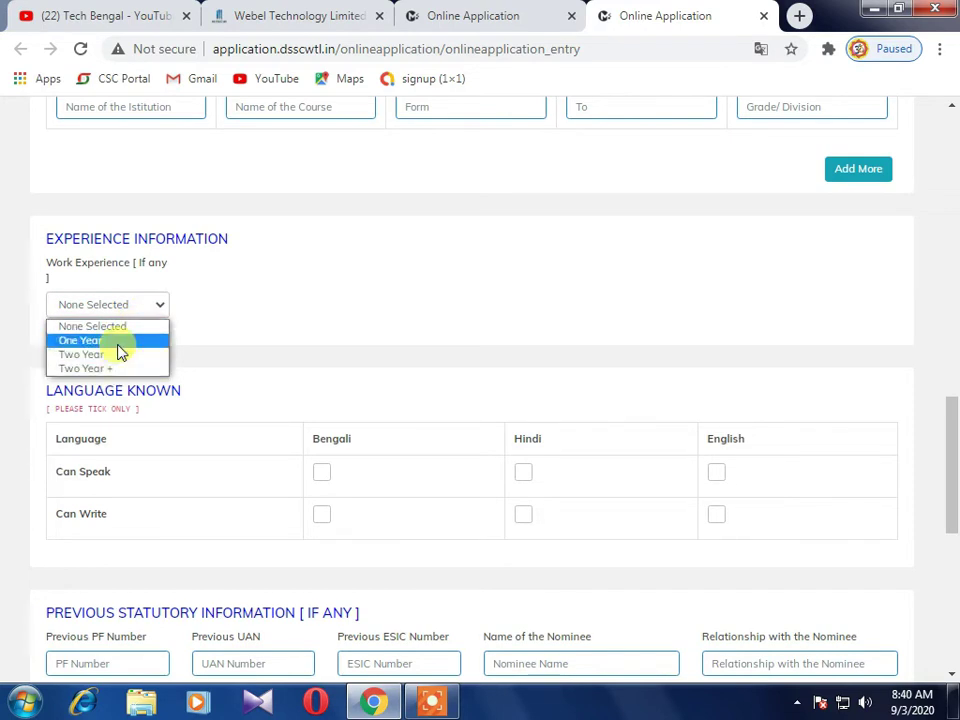
Mark Bengali and English as both spoken and written, and Hindi as spoken only, among the known languages.
{"action": "scroll", "coordinate": [120, 350], "scroll_direction": "down", "scroll_amount": 2}
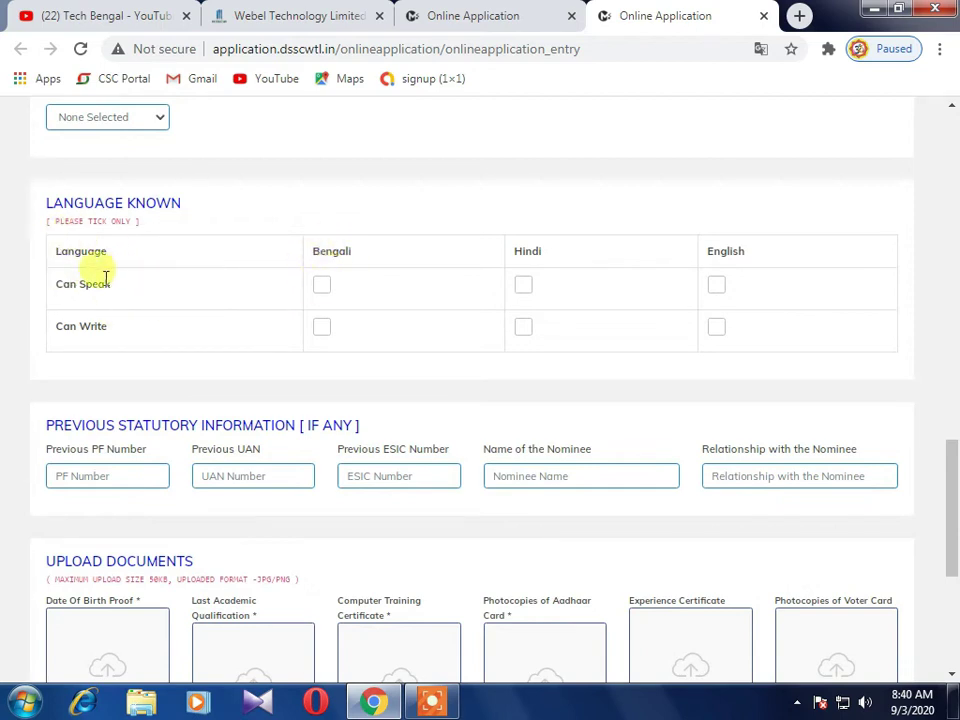
{"action": "left_click", "coordinate": [322, 287]}
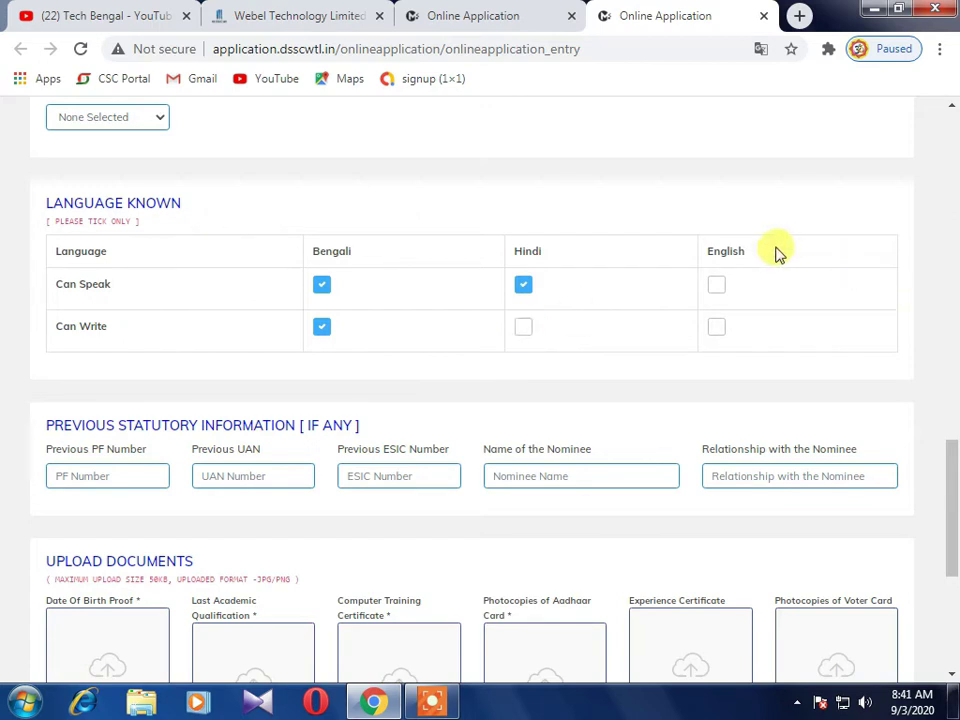
{"action": "left_click", "coordinate": [717, 288]}
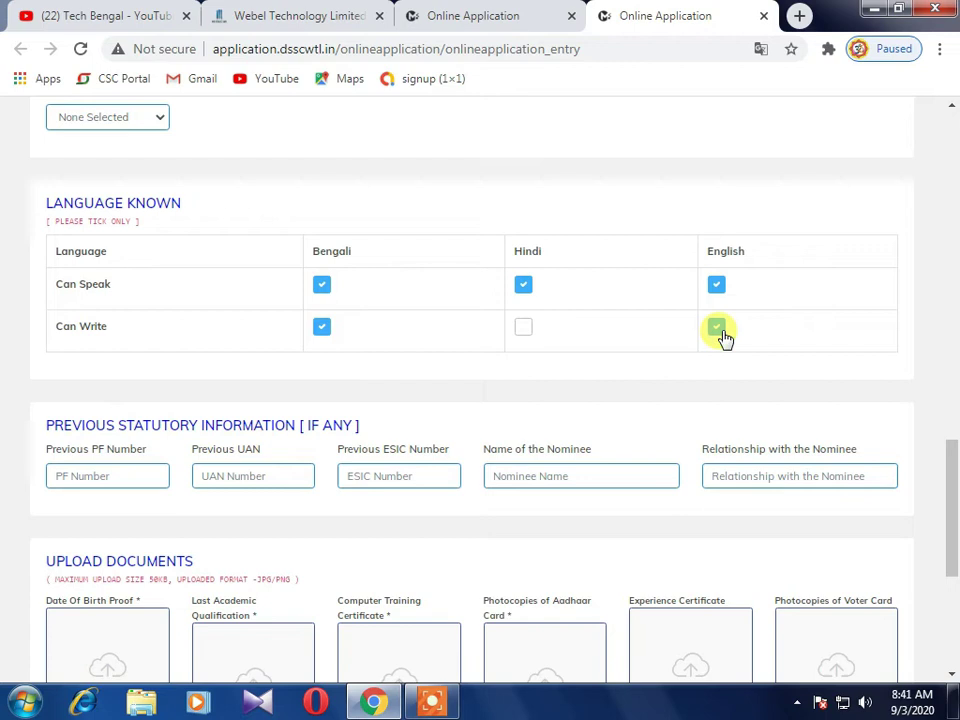
Agree to the declaration below the document upload section.
{"action": "scroll", "coordinate": [104, 331], "scroll_direction": "down", "scroll_amount": 1}
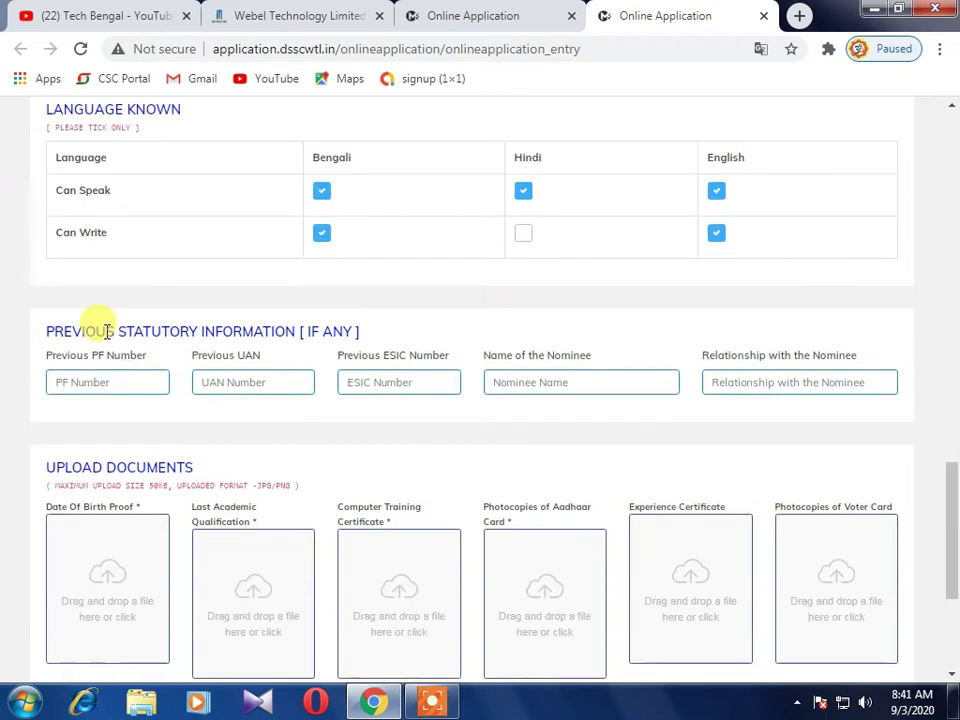
{"action": "scroll", "coordinate": [104, 331], "scroll_direction": "down", "scroll_amount": 1}
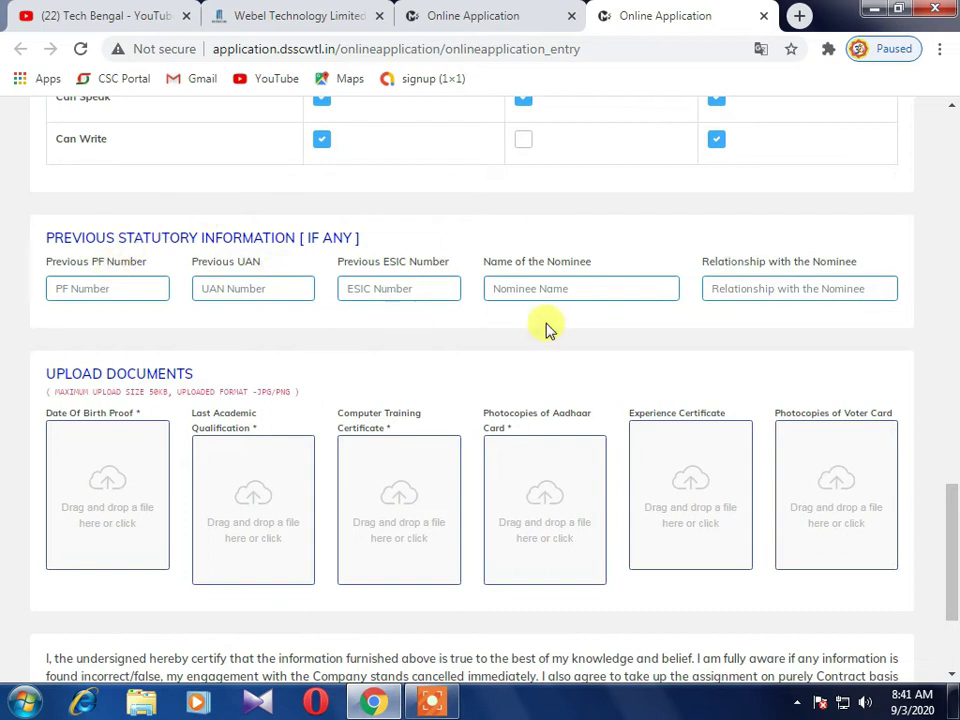
{"action": "scroll", "coordinate": [333, 342], "scroll_direction": "down", "scroll_amount": 2}
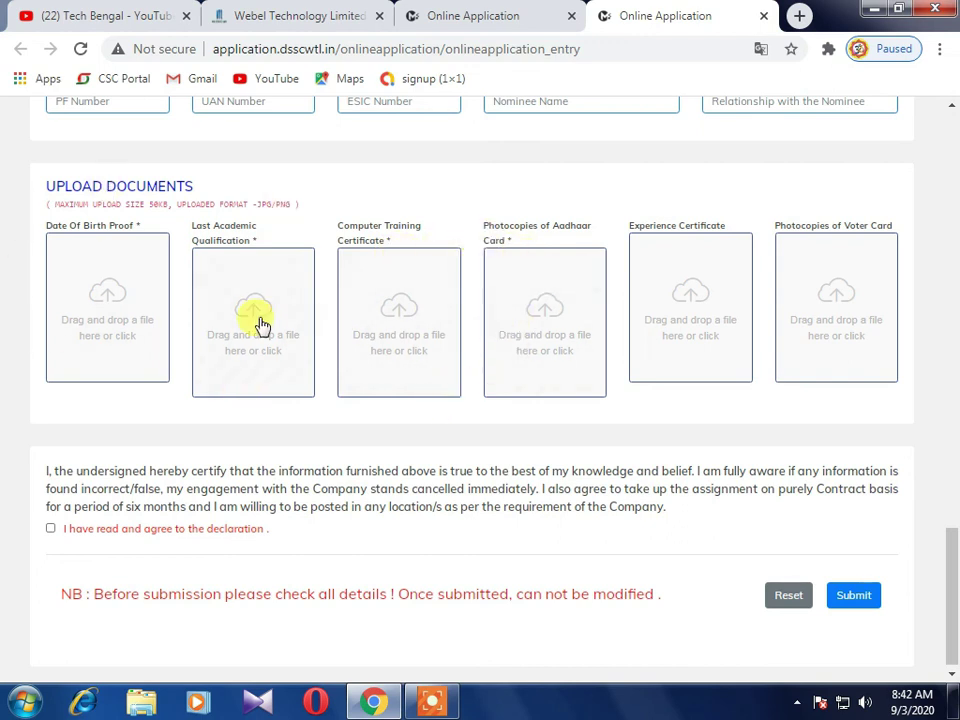
{"action": "scroll", "coordinate": [300, 330], "scroll_direction": "down", "scroll_amount": 1}
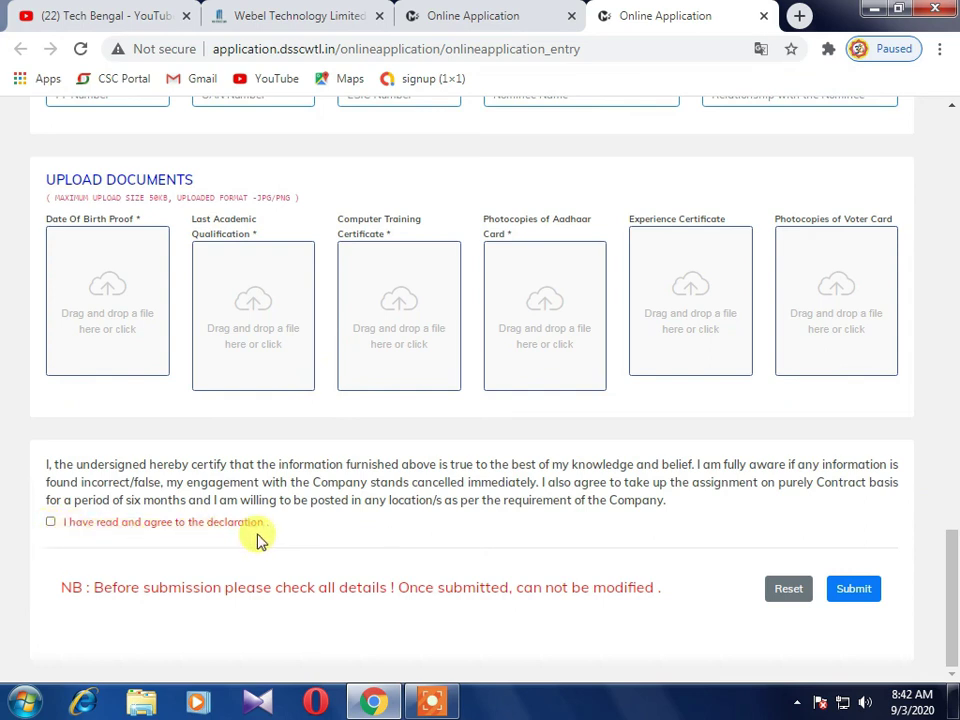
{"action": "left_click", "coordinate": [51, 522]}
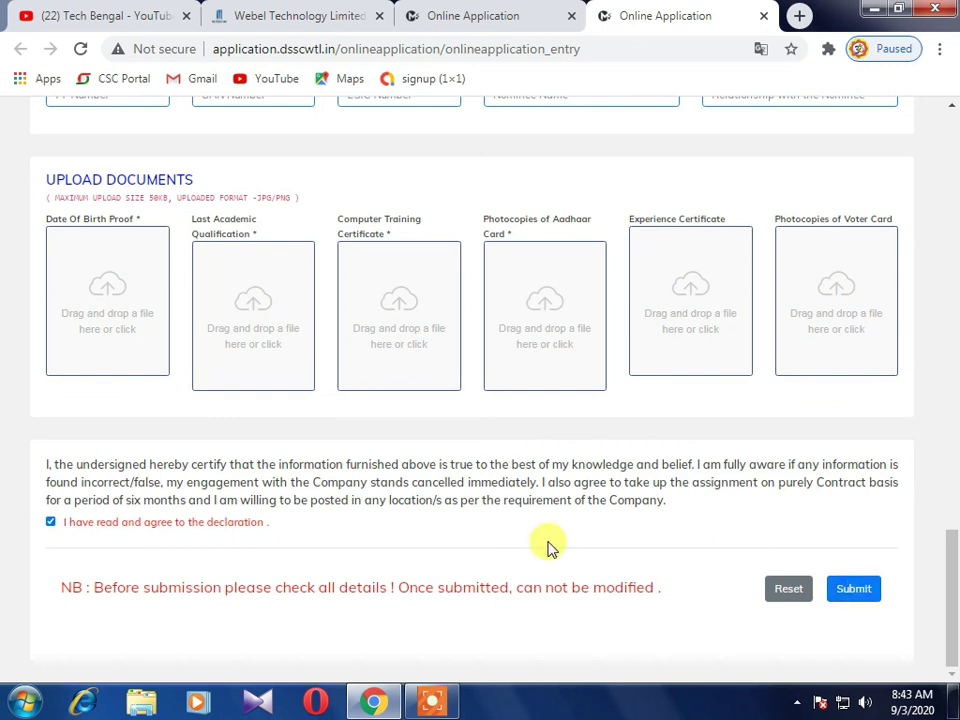
Review the form back up to Post Information, and revisit the Webel job vacancy page and the application notice page.
{"action": "scroll", "coordinate": [548, 548], "scroll_direction": "up", "scroll_amount": 4}
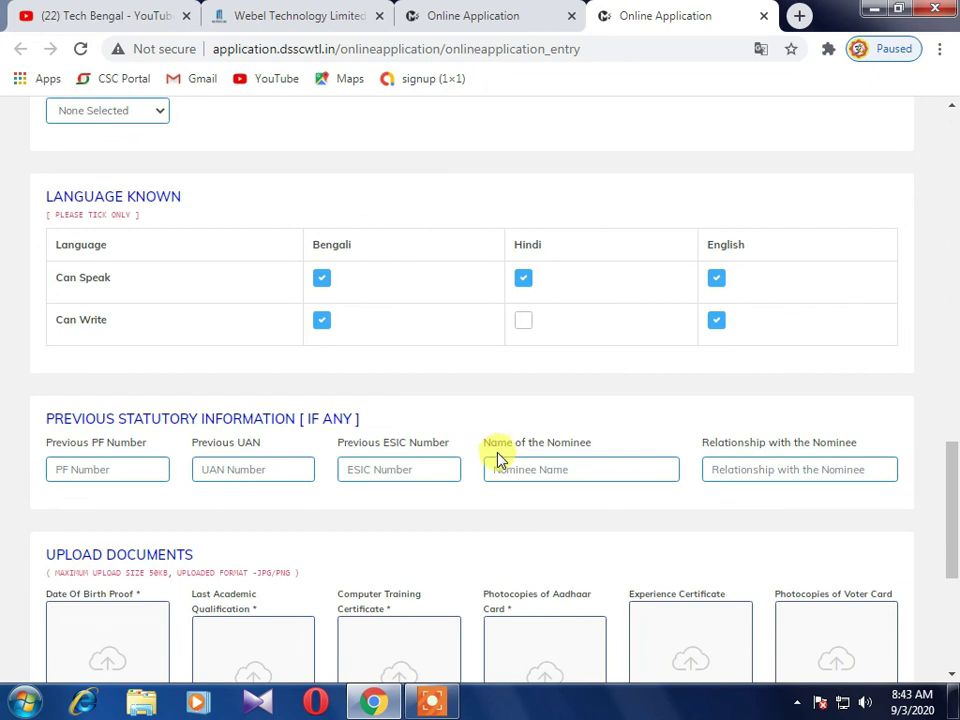
{"action": "scroll", "coordinate": [388, 392], "scroll_direction": "up", "scroll_amount": 10}
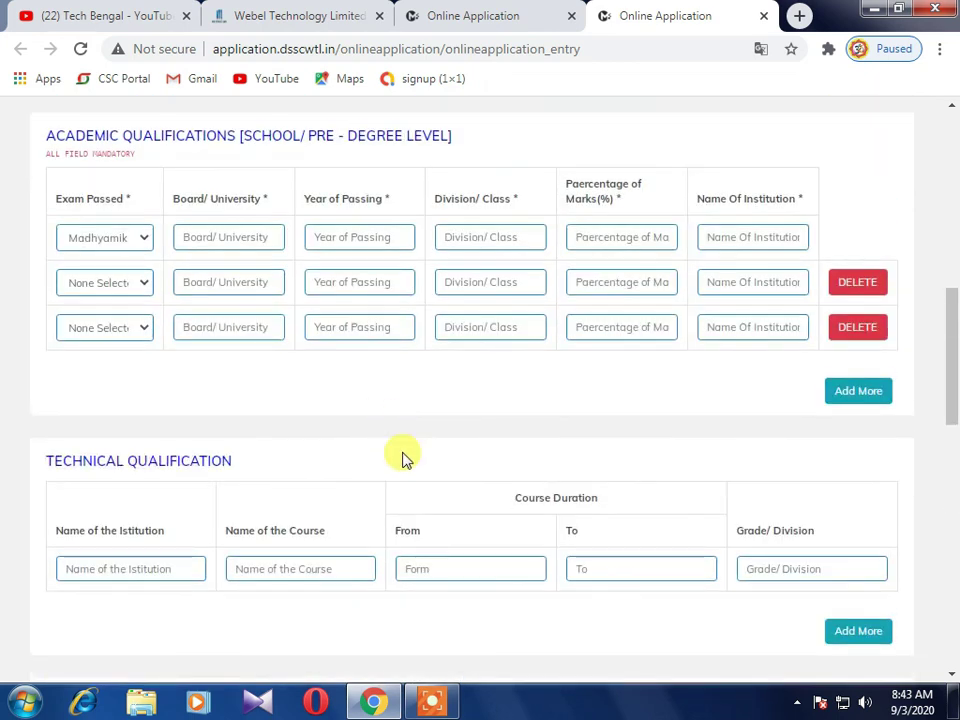
{"action": "scroll", "coordinate": [401, 458], "scroll_direction": "up", "scroll_amount": 8}
{"action": "scroll", "coordinate": [497, 438], "scroll_direction": "down", "scroll_amount": 1}
{"action": "scroll", "coordinate": [500, 440], "scroll_direction": "up", "scroll_amount": 1}
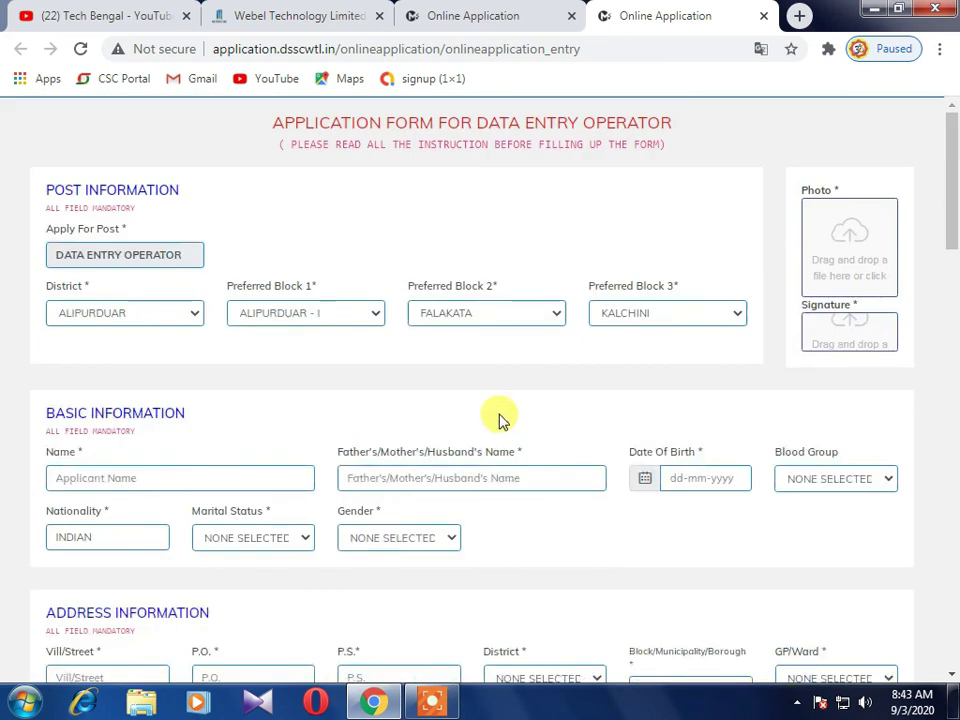
{"action": "key", "text": "ctrl+2"}
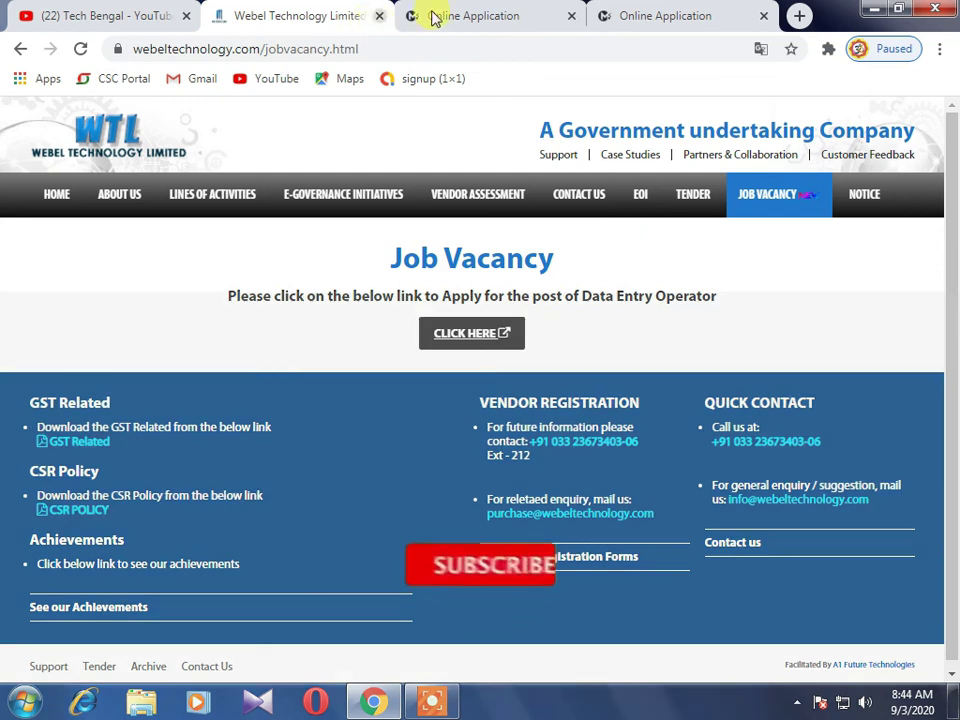
{"action": "left_click", "coordinate": [435, 15]}
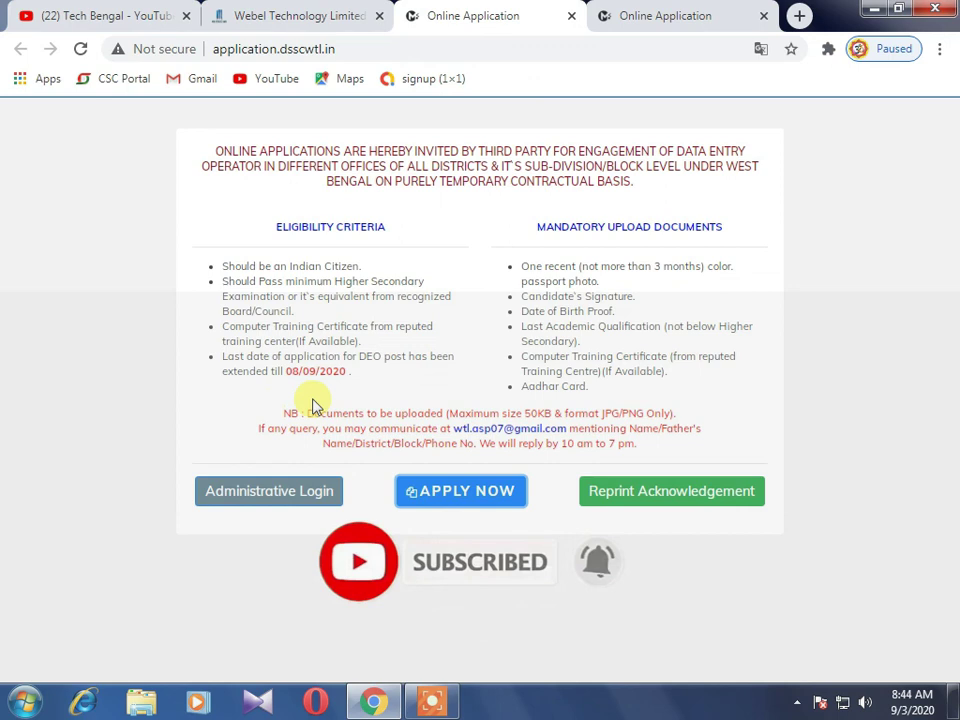
{"action": "left_click", "coordinate": [662, 12]}
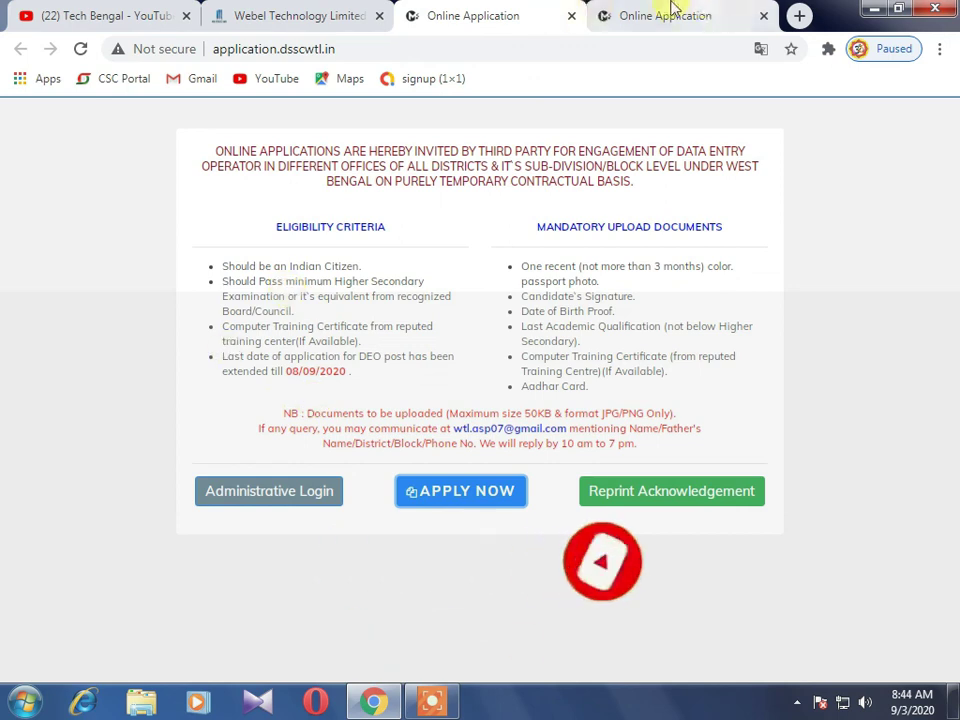